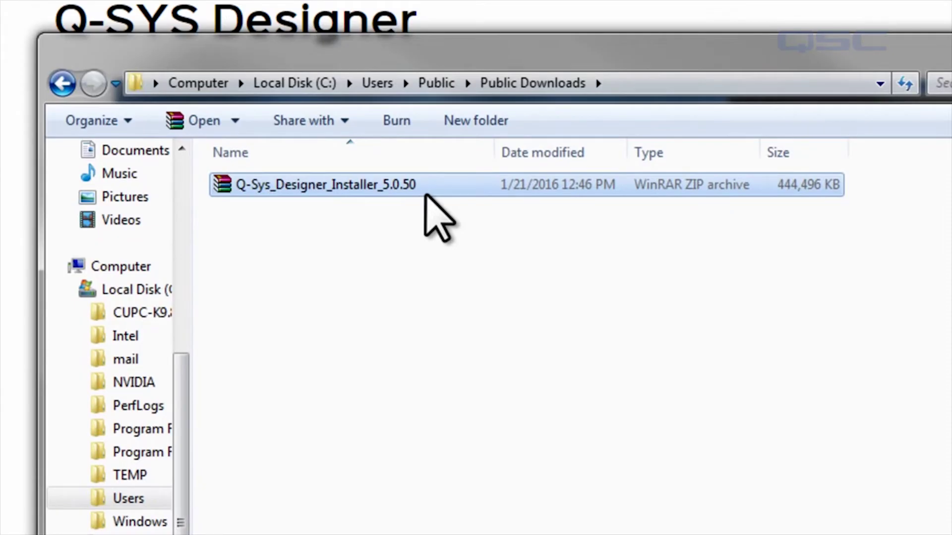
# - Open the Q-Sys_Designer_Installer_5.0.50 zip from Public Downloads in WinRAR
pyautogui.doubleClick(425, 194)
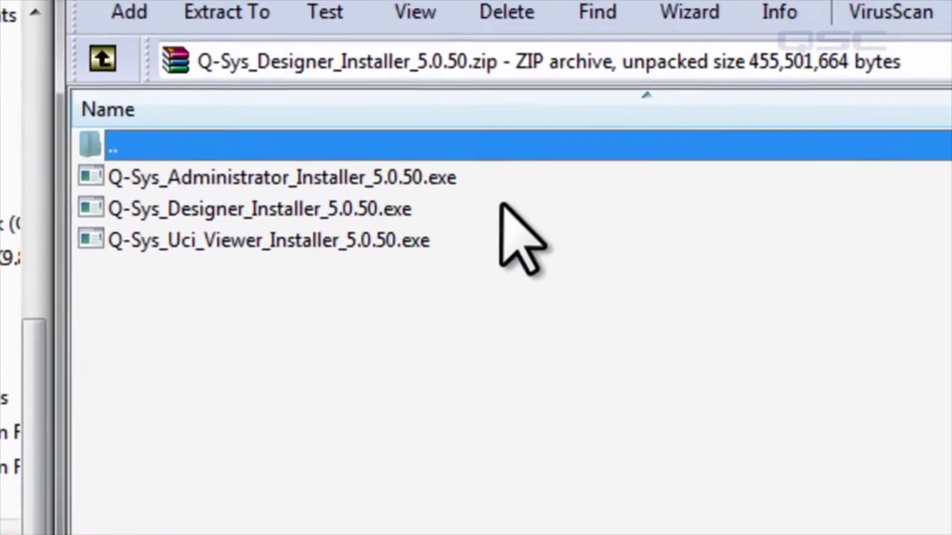
# - Highlight the Q-SYS Designer, Administrator and UCI Viewer installers in the archive in turn
pyautogui.click(493, 280)
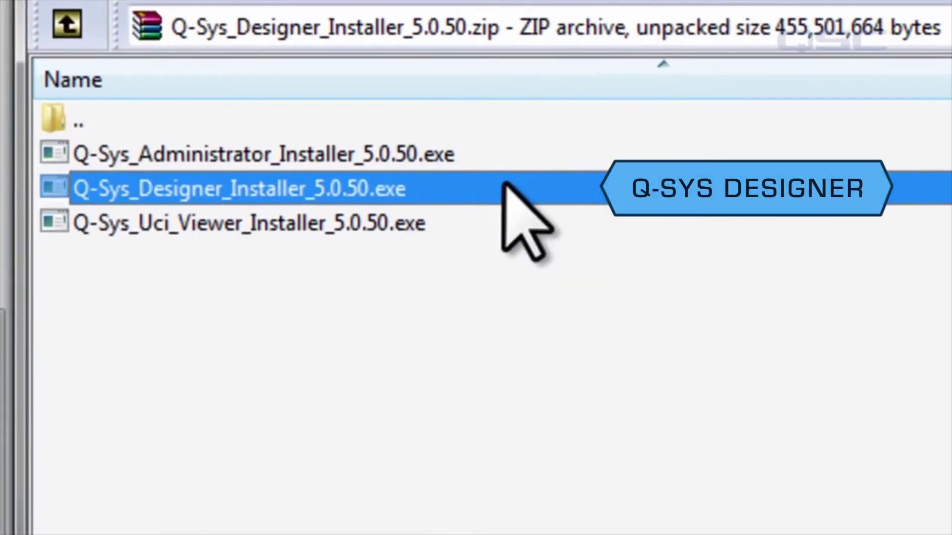
pyautogui.click(485, 156)
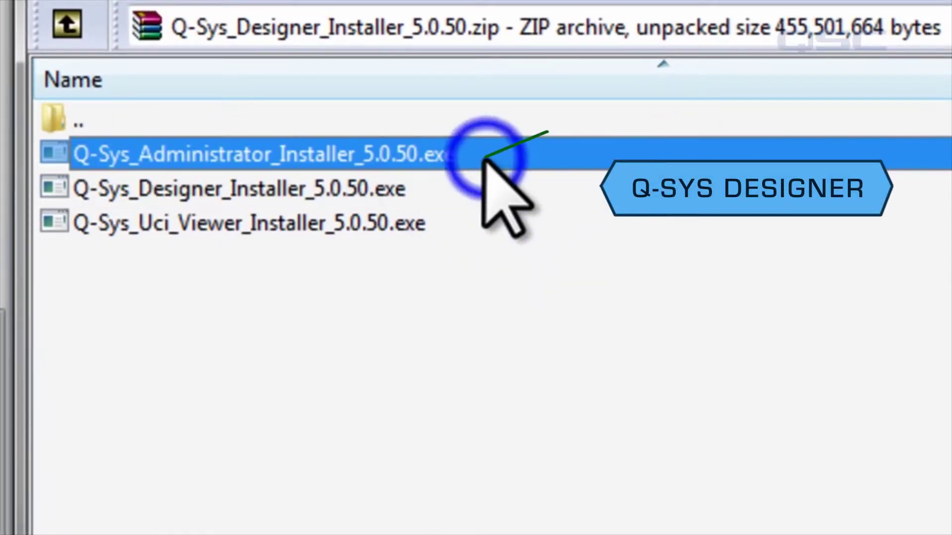
pyautogui.click(484, 214)
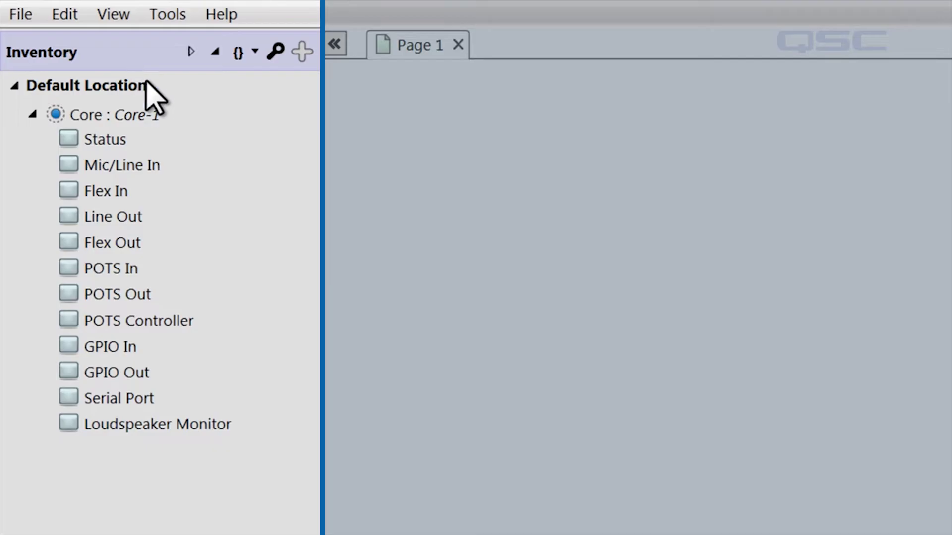
# - Browse the Schematic Pages, User Control Interfaces, Snapshots, Named Controls and Design Inspector sections
pyautogui.click(187, 524)
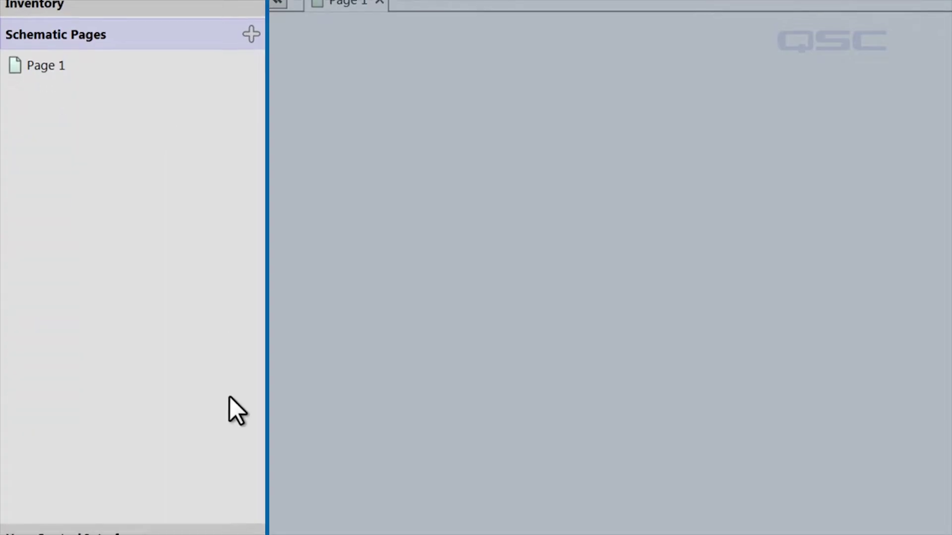
pyautogui.click(204, 496)
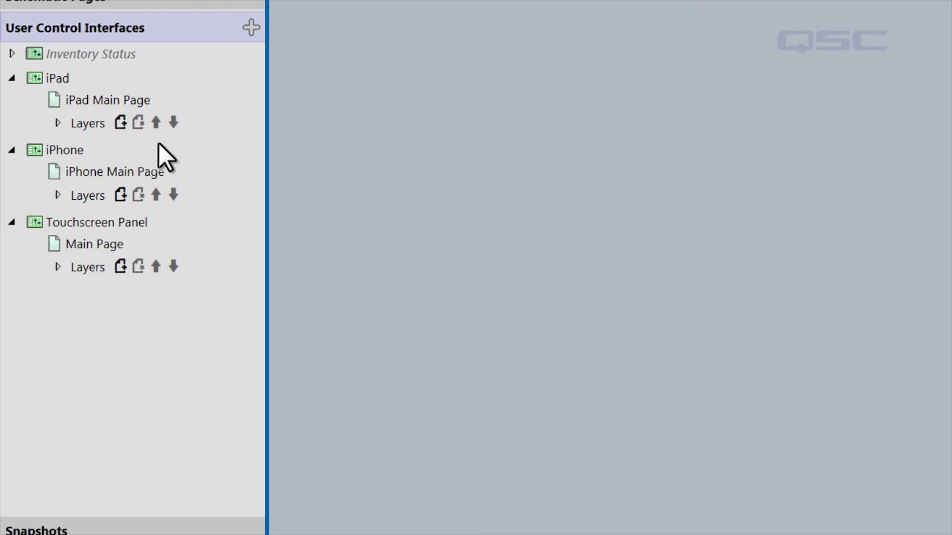
pyautogui.click(175, 506)
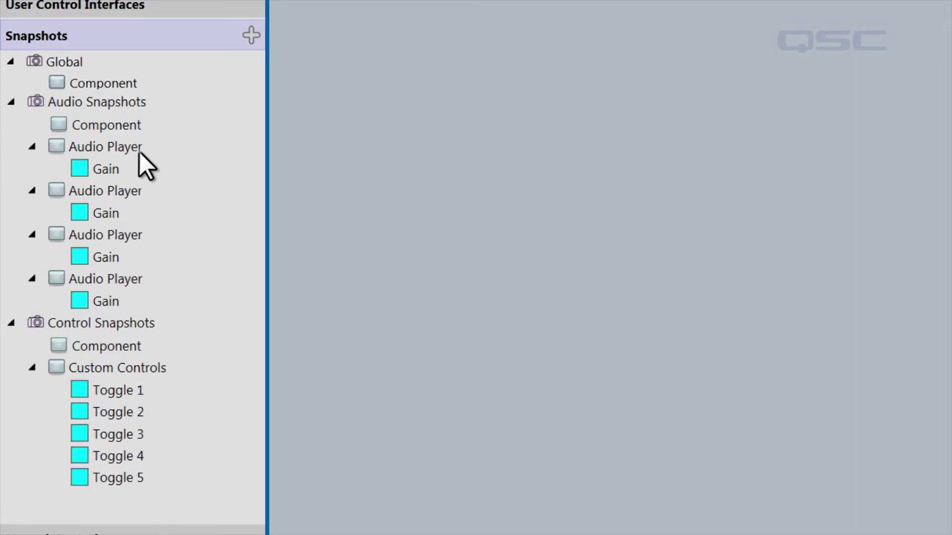
pyautogui.click(176, 515)
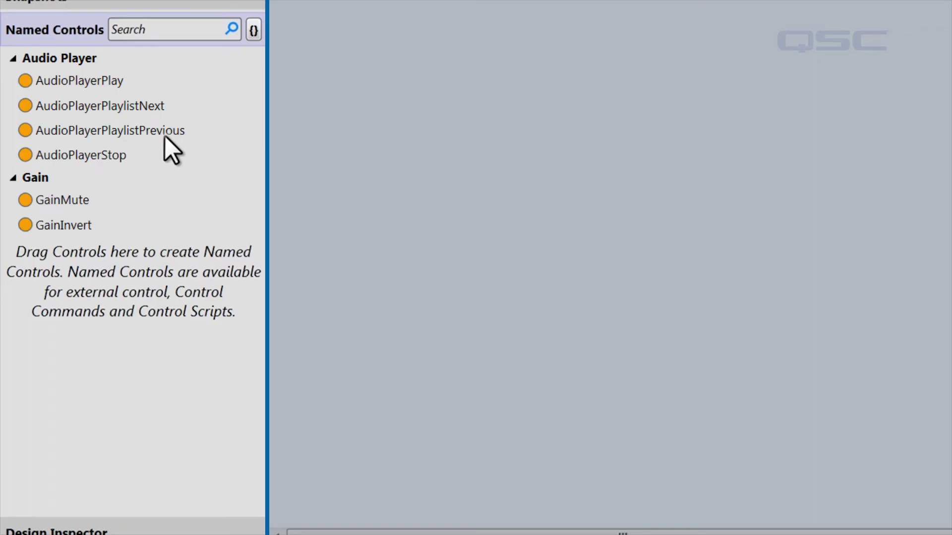
pyautogui.click(163, 527)
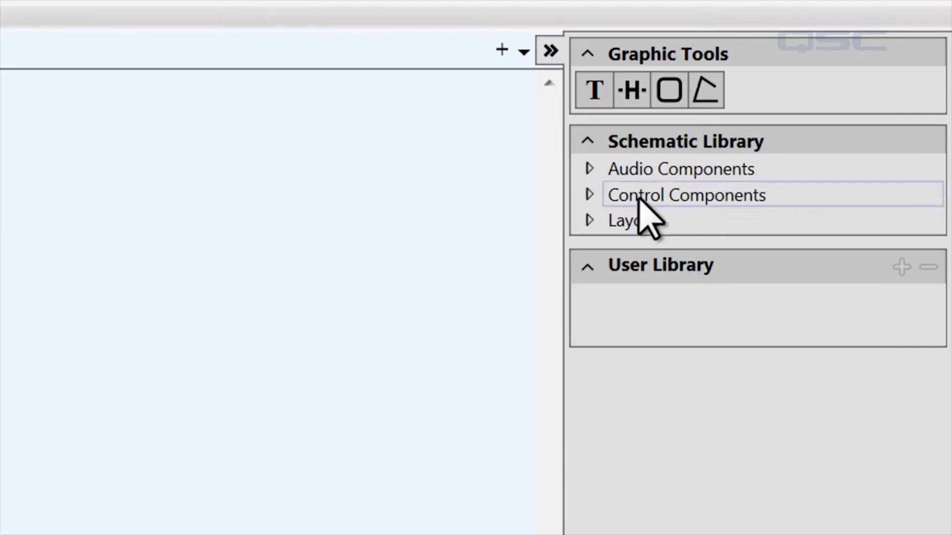
pyautogui.click(588, 142)
pyautogui.click(589, 142)
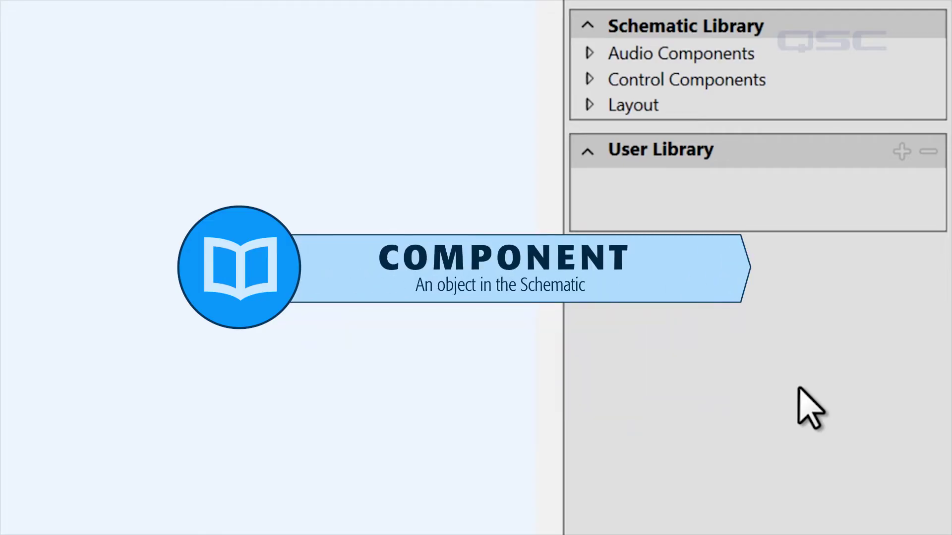
# - Drag a Gain block from Audio Components onto Page 1 and rename it 'Mr. Gain'
pyautogui.click(589, 53)
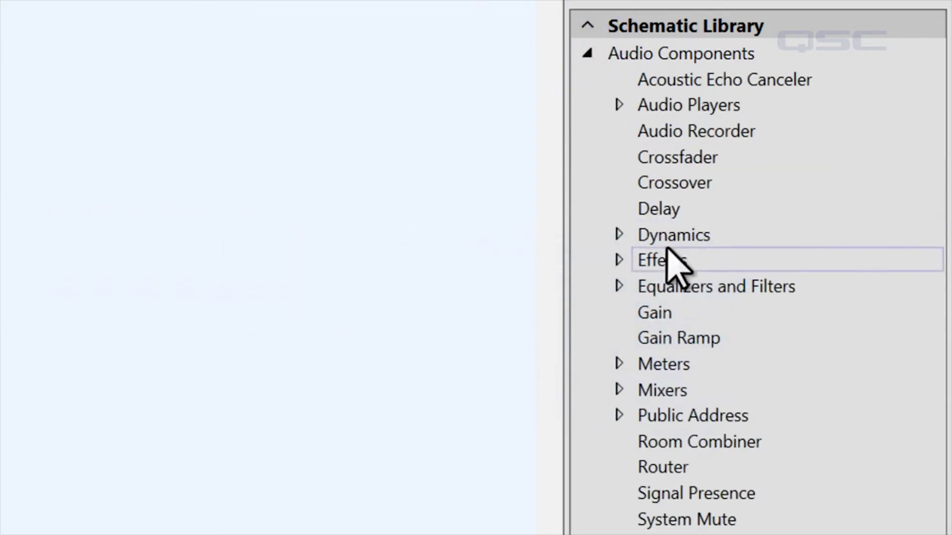
pyautogui.moveTo(666, 312); pyautogui.dragTo(0, 217)
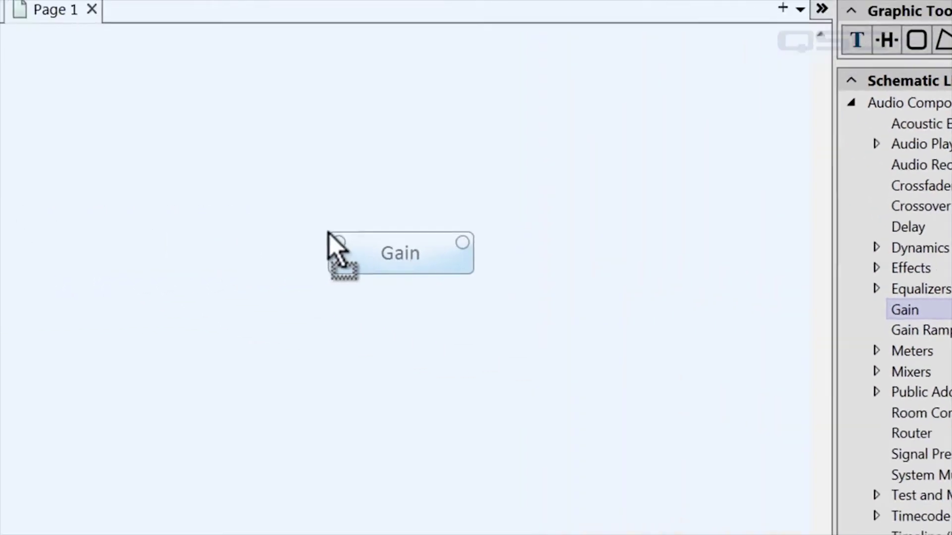
pyautogui.moveTo(329, 233); pyautogui.dragTo(329, 233)
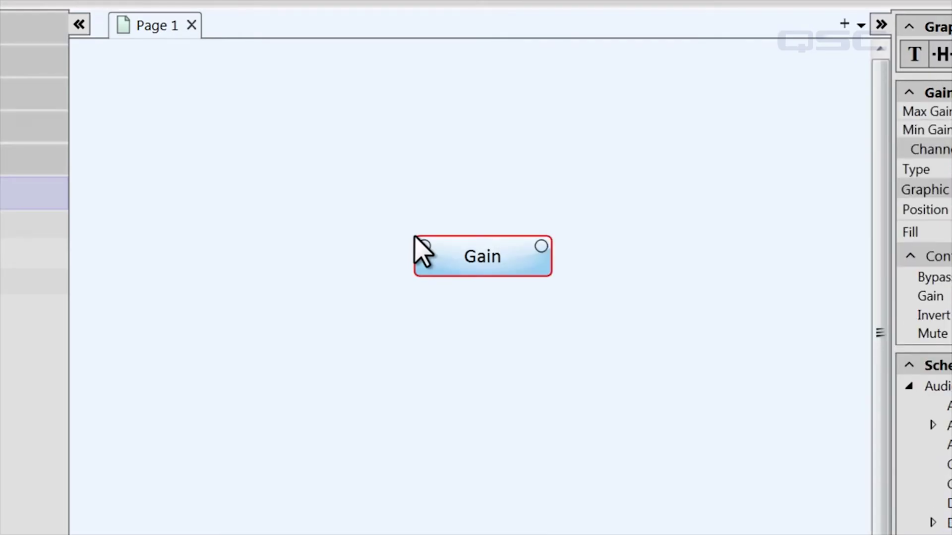
pyautogui.click(520, 268)
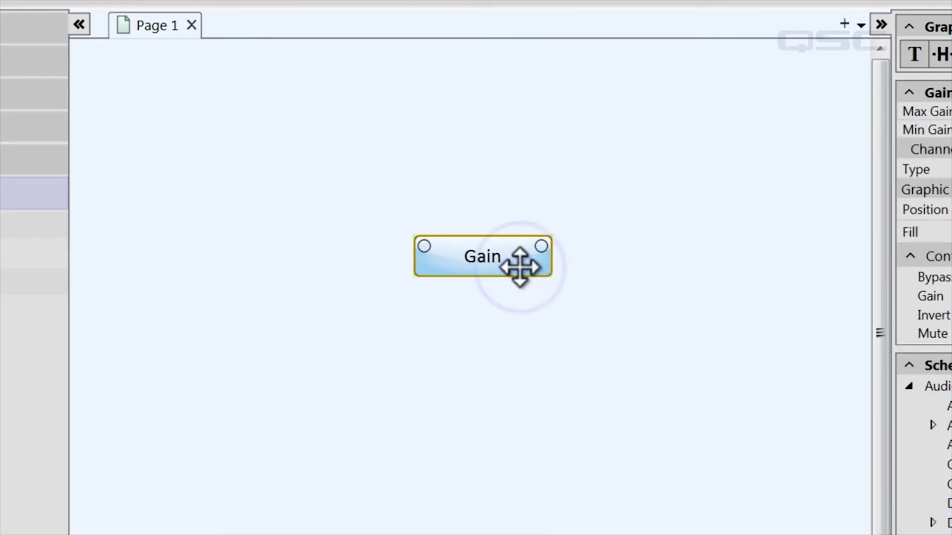
pyautogui.doubleClick(523, 271)
pyautogui.write('Mr.')
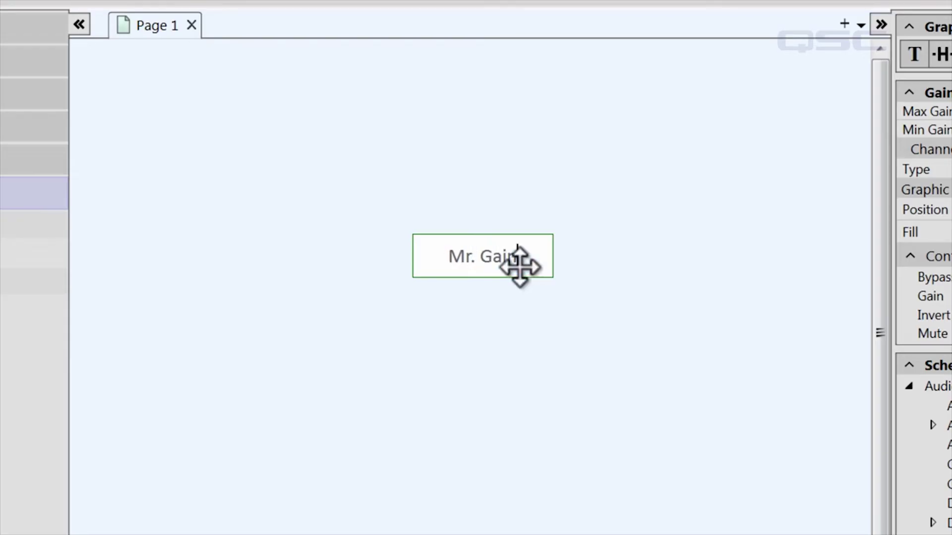
pyautogui.press('Return')
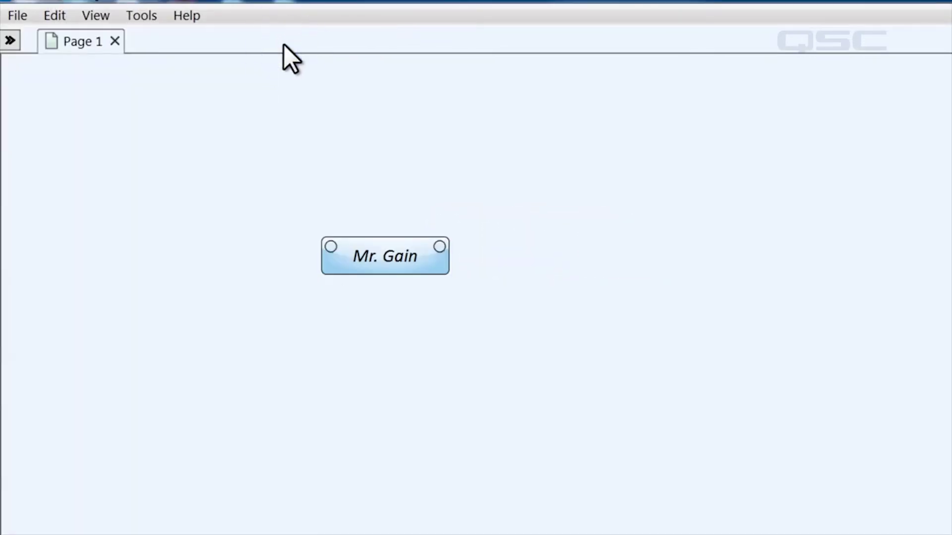
# - Expand the design sections sidebar, narrow it slightly, and zoom the schematic in and out
pyautogui.click(10, 39)
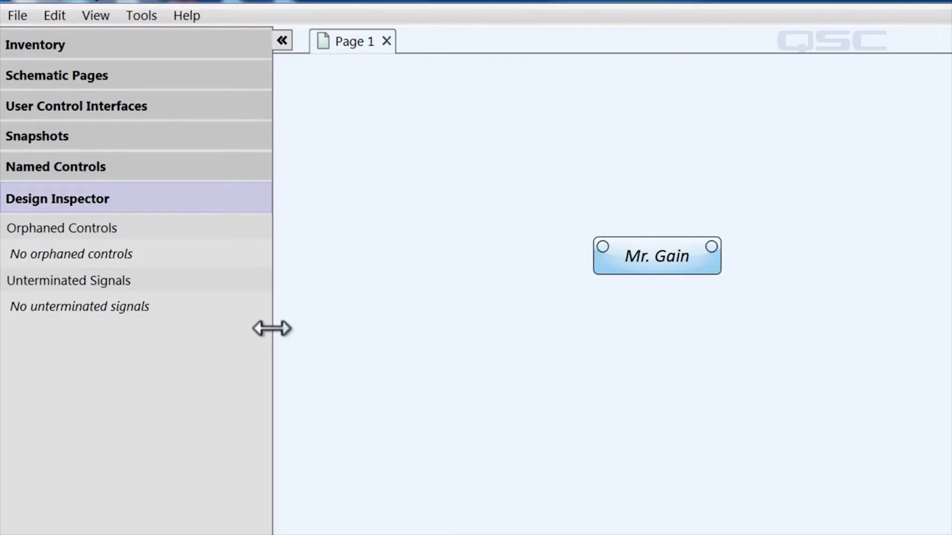
pyautogui.moveTo(272, 327)
pyautogui.mouseDown()
pyautogui.moveTo(196, 321)
pyautogui.moveTo(258, 334)
pyautogui.moveTo(372, 336)
pyautogui.moveTo(245, 329)
pyautogui.moveTo(261, 332)
pyautogui.mouseUp()
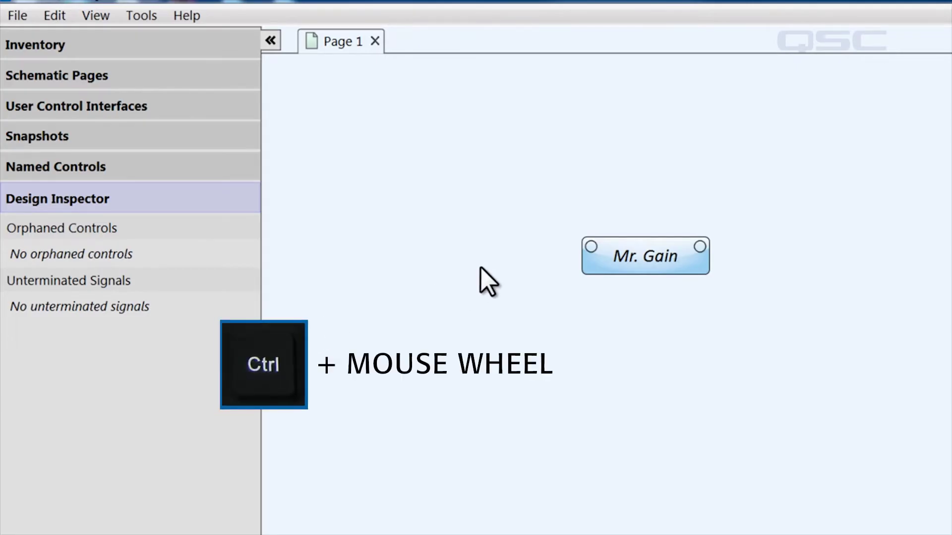
pyautogui.scroll(3, 480, 267)
pyautogui.scroll(-4, 480, 267)
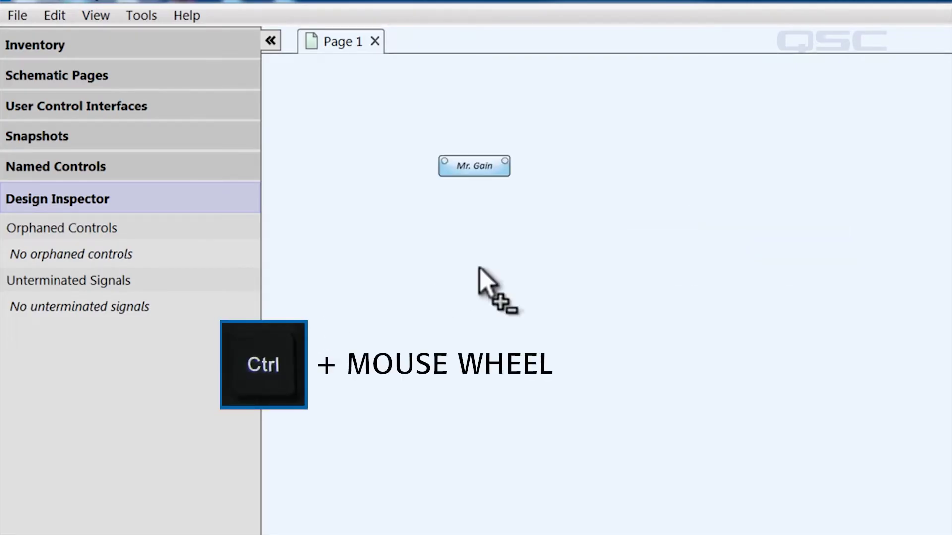
pyautogui.scroll(3, 480, 268)
pyautogui.scroll(-1, 479, 267)
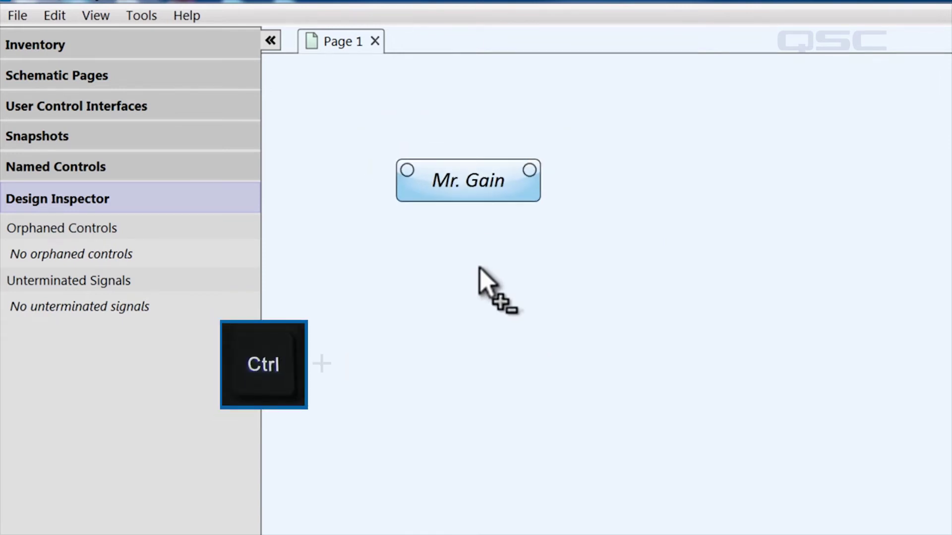
pyautogui.scroll(3, 480, 268)
pyautogui.scroll(-2, 480, 268)
pyautogui.scroll(-3, 480, 268)
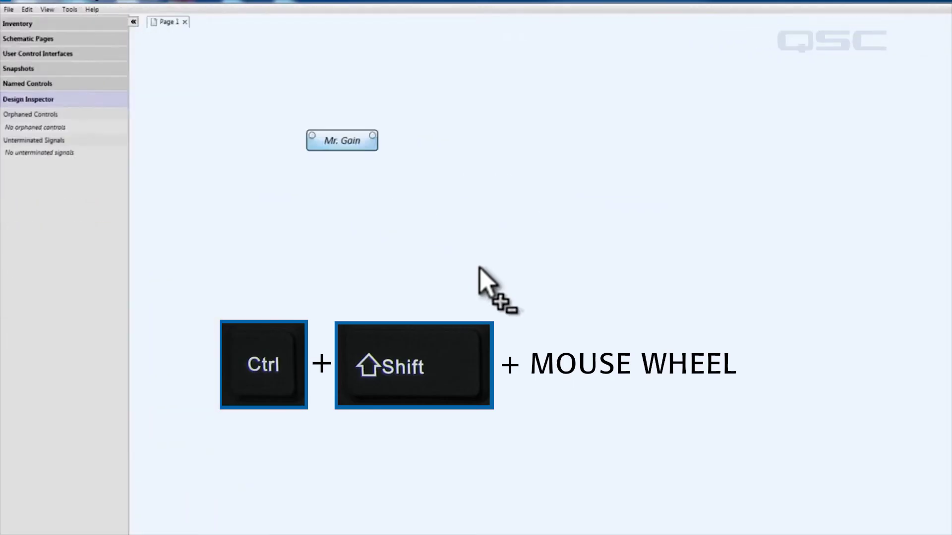
pyautogui.scroll(3, 480, 268)
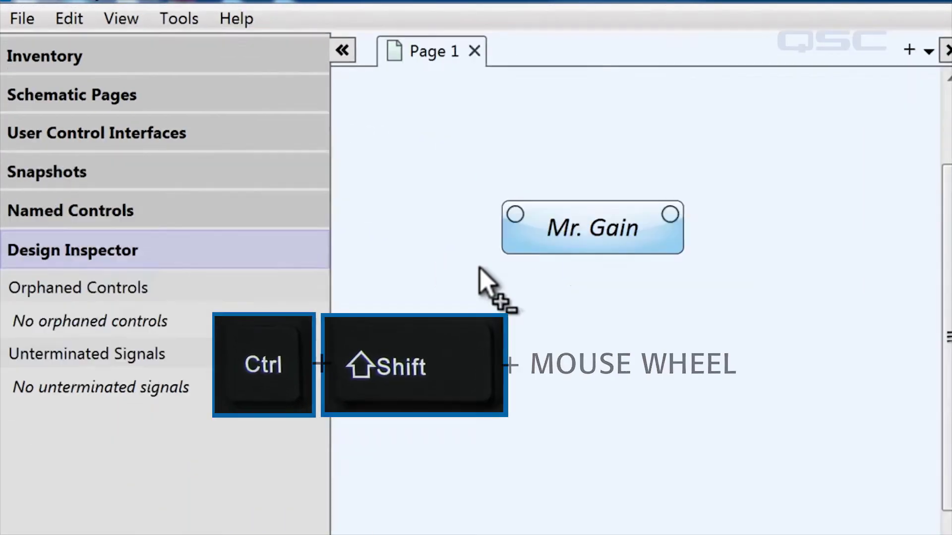
pyautogui.scroll(-1, 479, 267)
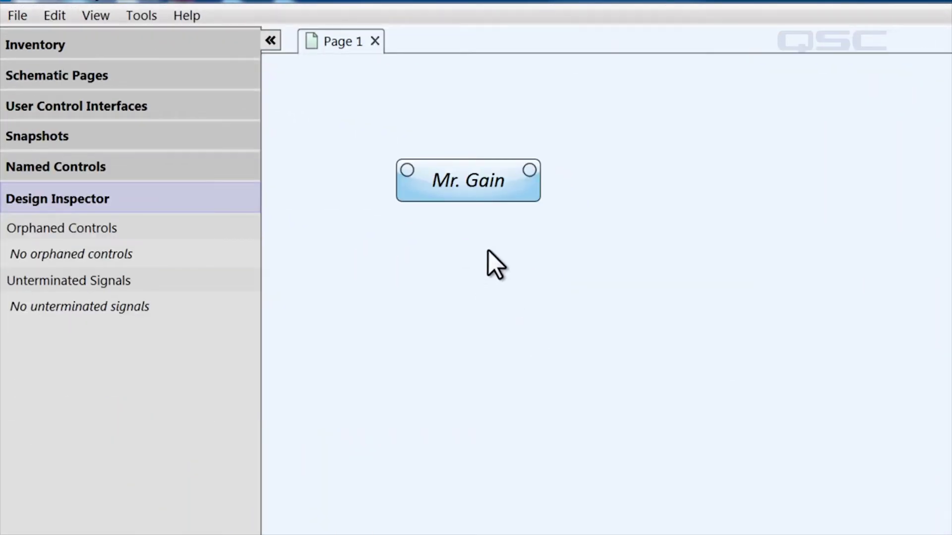
# - Move Mr. Gain down-right and add an Audio Player block overlapping it
pyautogui.moveTo(477, 173); pyautogui.dragTo(545, 200)
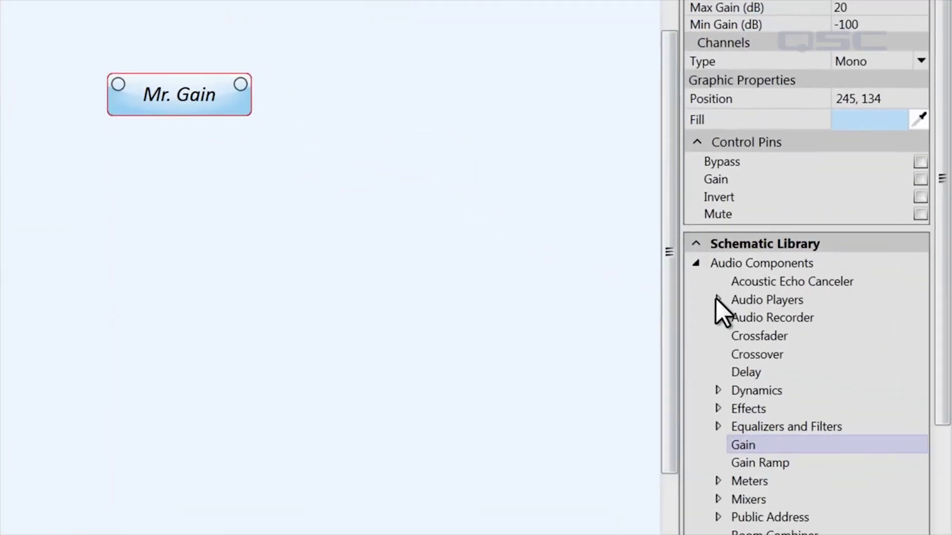
pyautogui.click(717, 300)
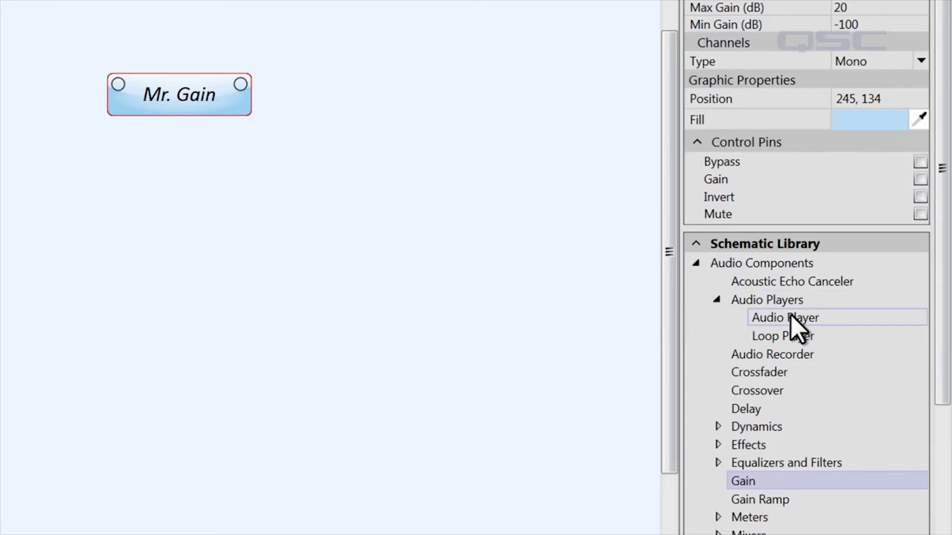
pyautogui.moveTo(791, 315); pyautogui.dragTo(339, 147)
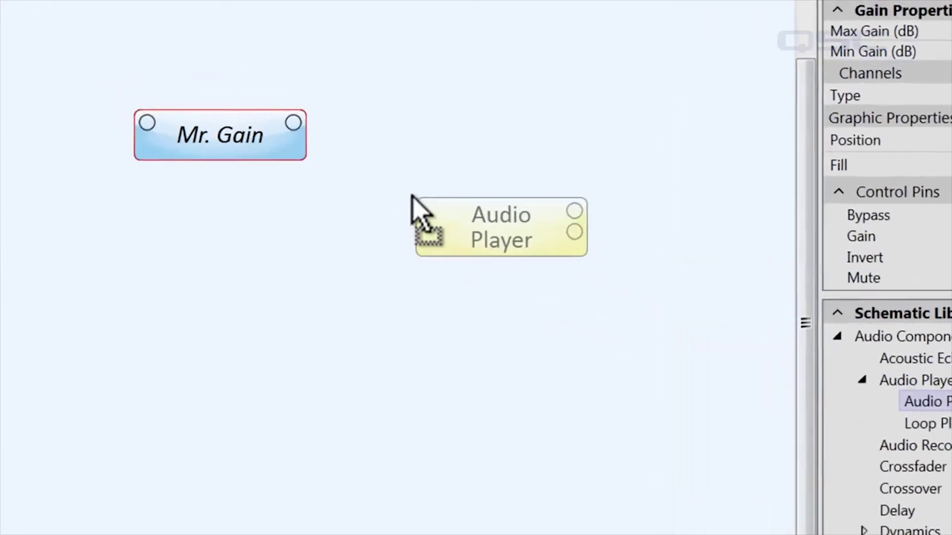
pyautogui.moveTo(411, 195); pyautogui.dragTo(366, 159)
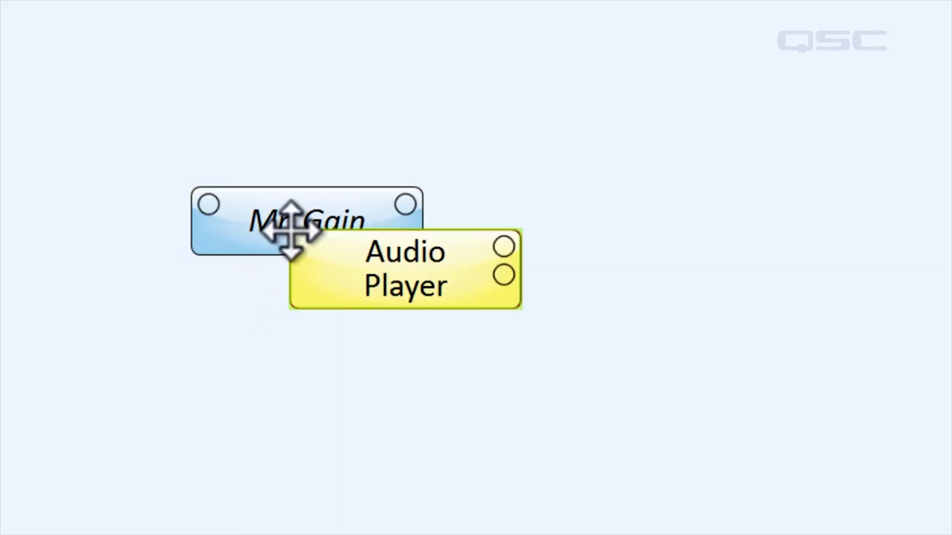
# - Send the Audio Player behind Mr. Gain, then bring it back to the front
pyautogui.rightClick(318, 278)
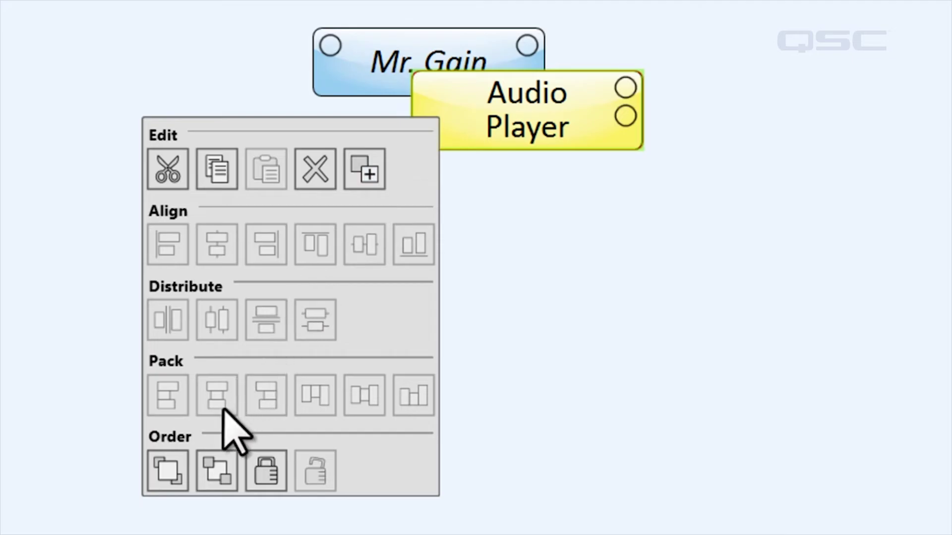
pyautogui.click(216, 471)
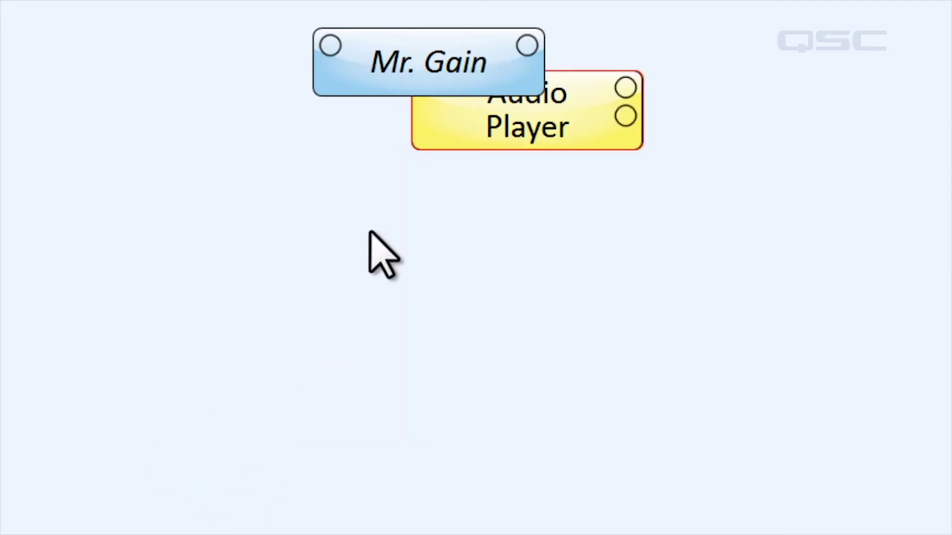
pyautogui.rightClick(436, 133)
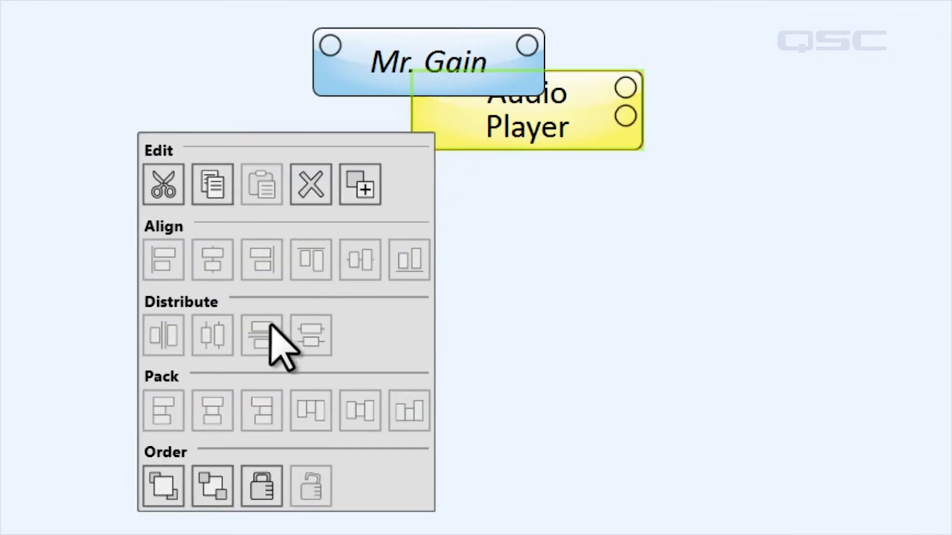
pyautogui.click(166, 477)
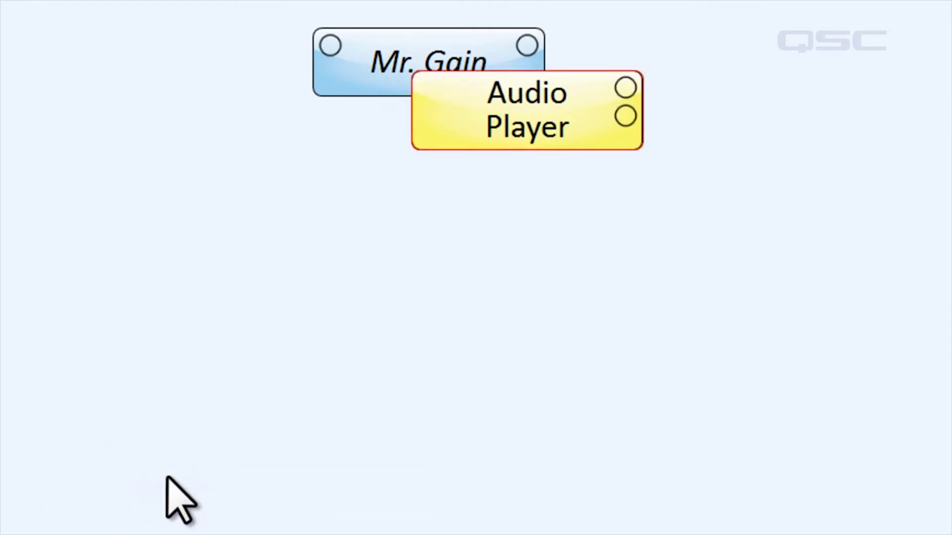
# - Select both blocks and try packing options, ending with them side by side, tops aligned
pyautogui.moveTo(199, 64); pyautogui.dragTo(549, 278)
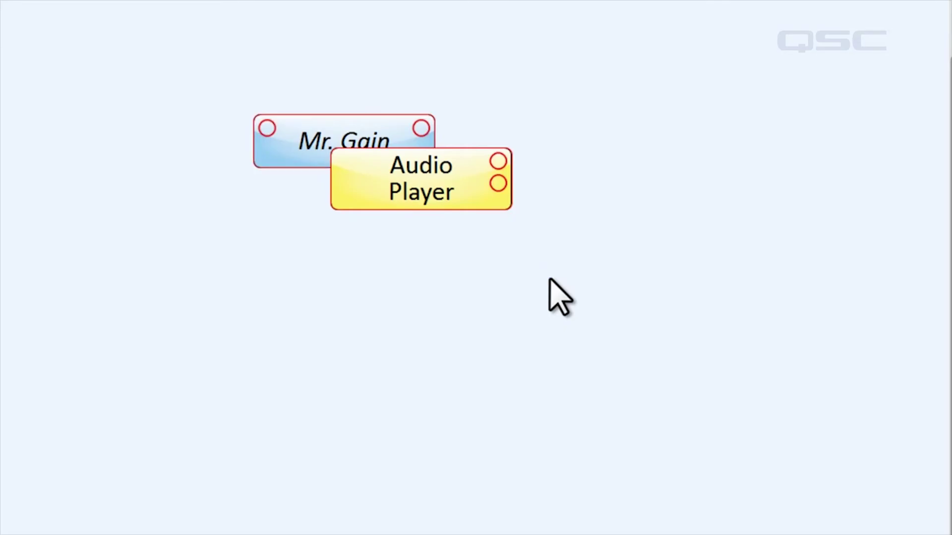
pyautogui.rightClick(370, 203)
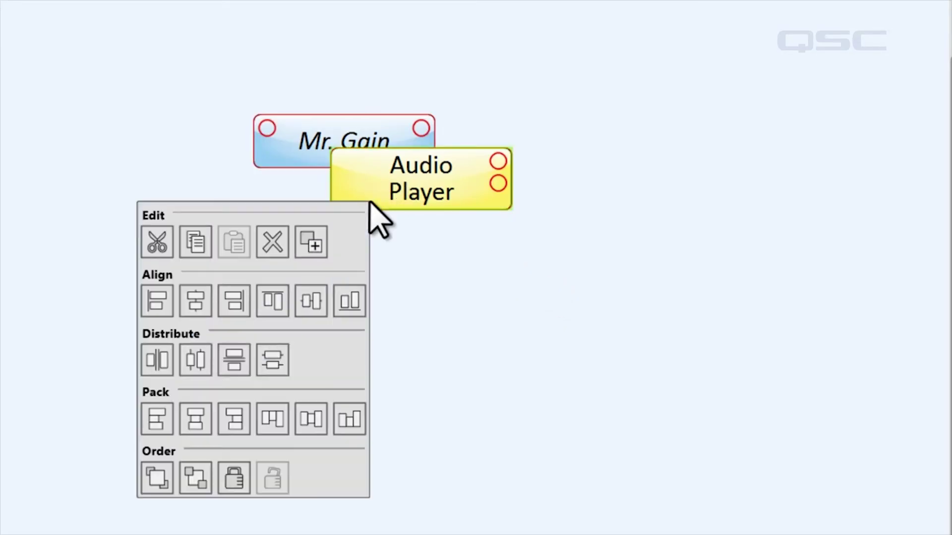
pyautogui.click(234, 418)
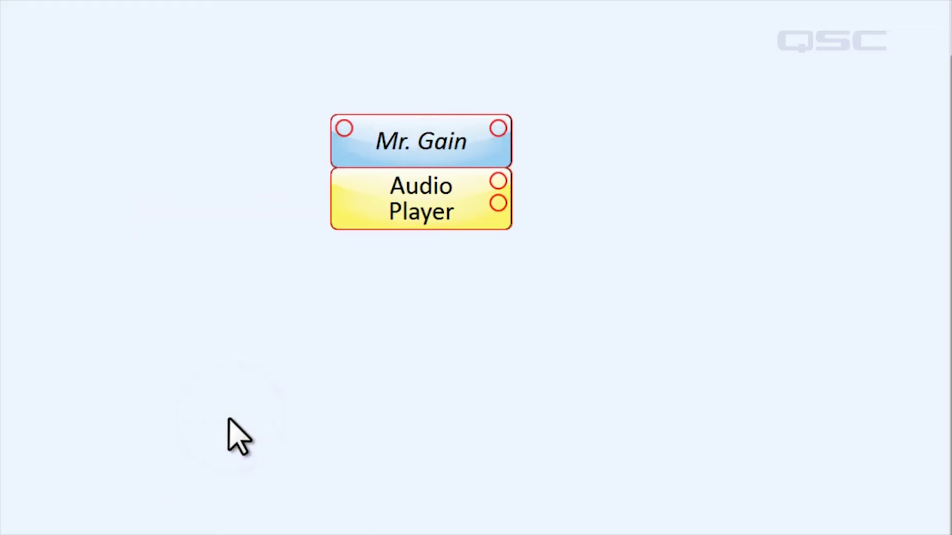
pyautogui.rightClick(367, 206)
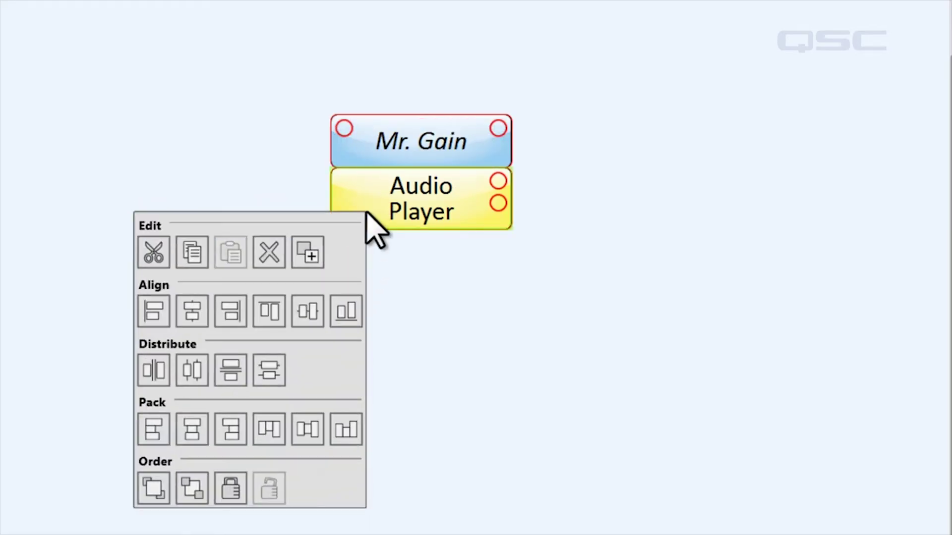
pyautogui.click(345, 430)
pyautogui.click(331, 391)
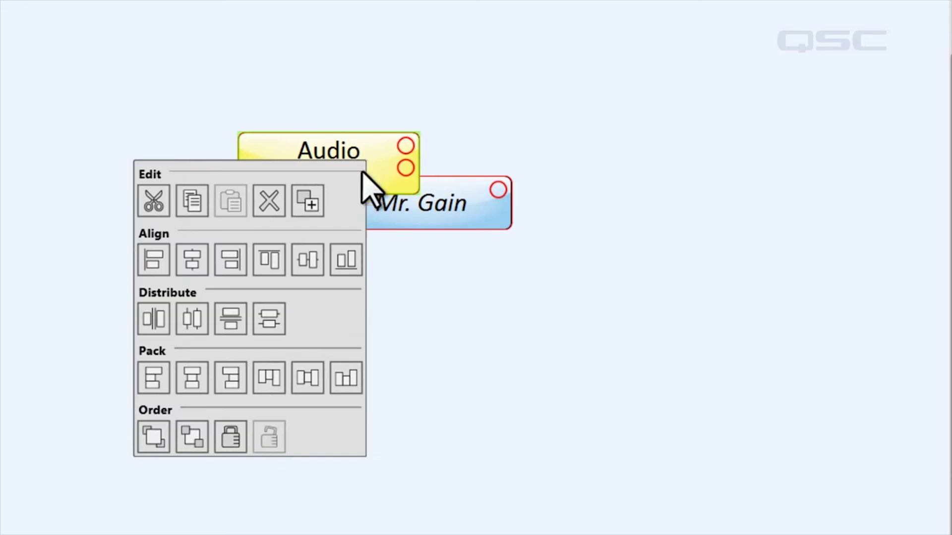
pyautogui.click(268, 378)
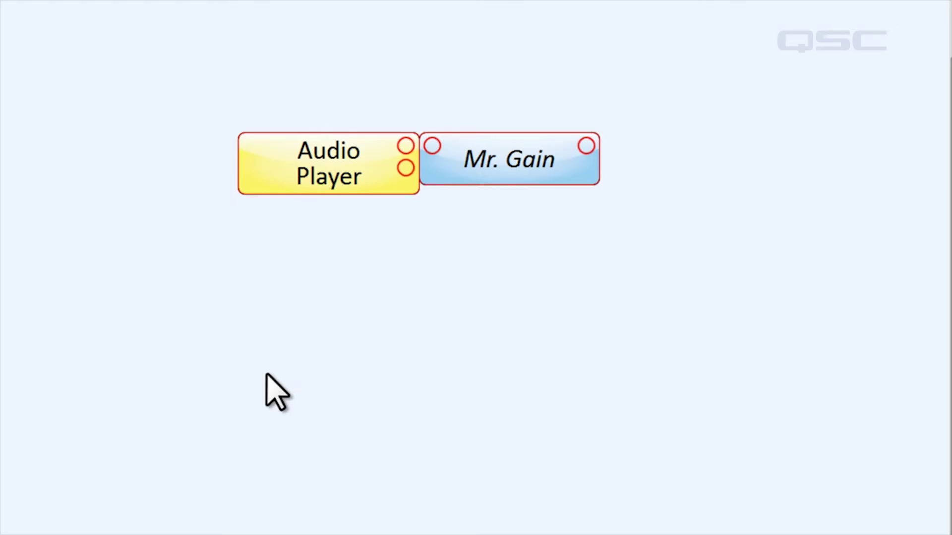
# - Marquee-select both blocks from each direction and drag them further right on the page
pyautogui.click(235, 368)
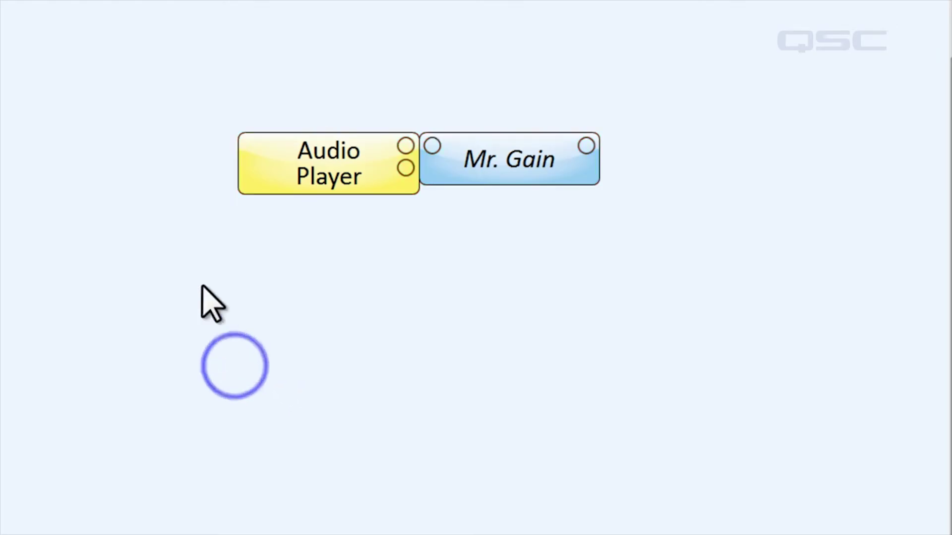
pyautogui.moveTo(114, 31); pyautogui.dragTo(528, 313)
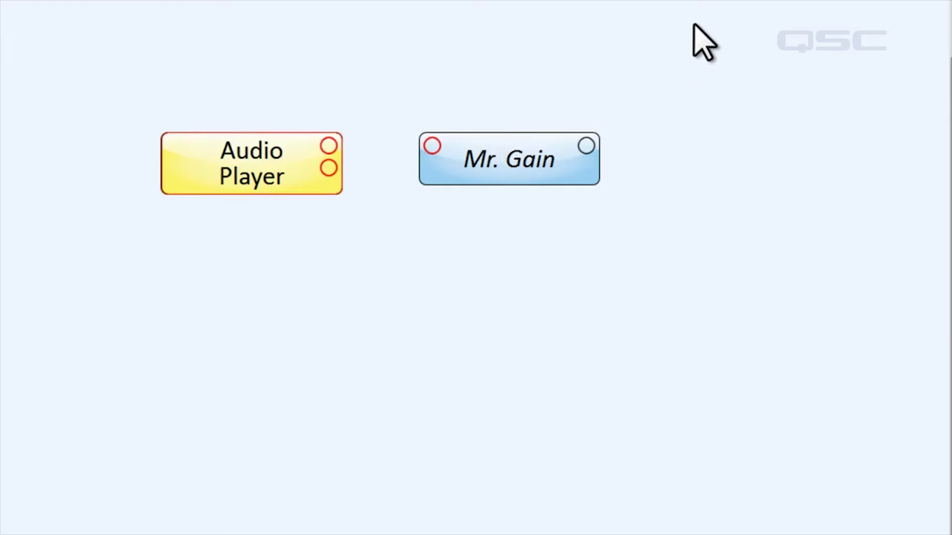
pyautogui.moveTo(694, 23); pyautogui.dragTo(243, 312)
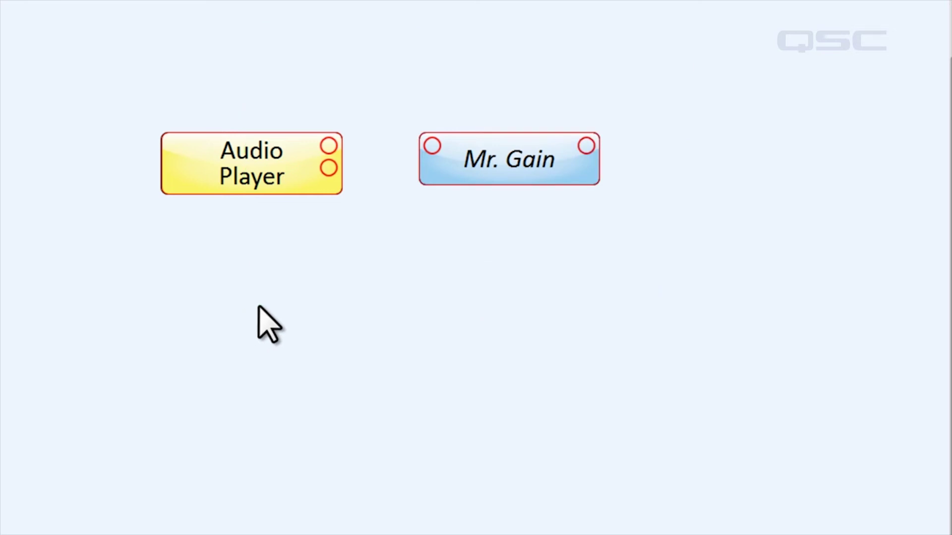
pyautogui.moveTo(482, 171); pyautogui.dragTo(618, 165)
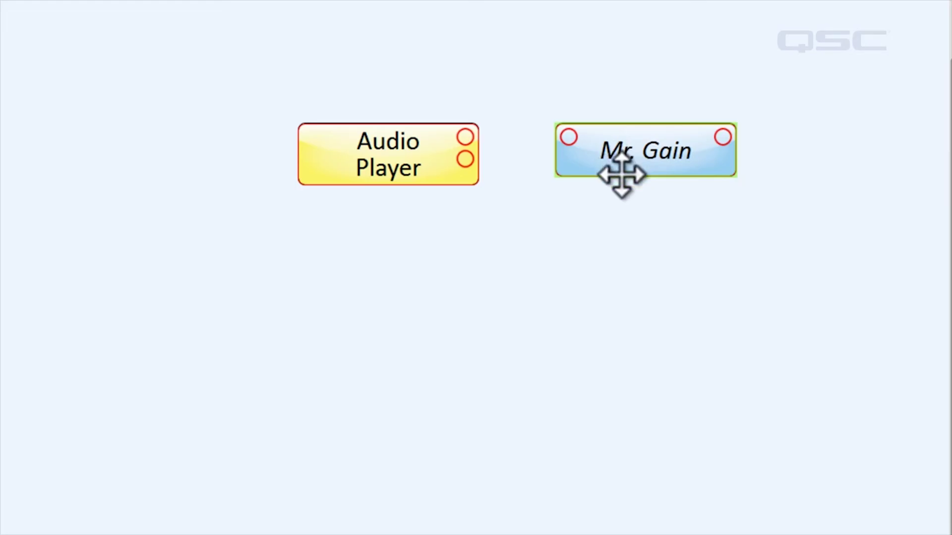
pyautogui.click(624, 207)
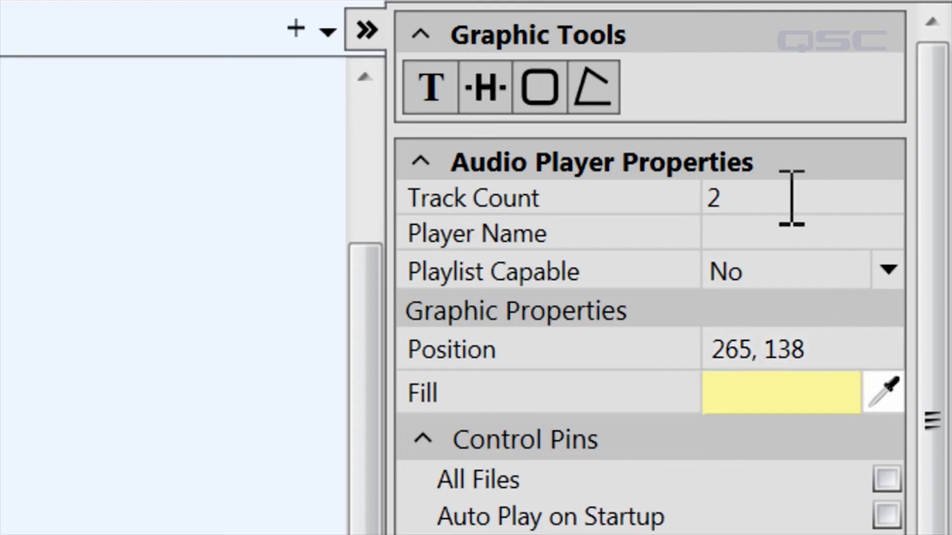
# - Review the Audio Player Properties pane, checking Track Count 2 and its control pins
pyautogui.moveTo(791, 198)
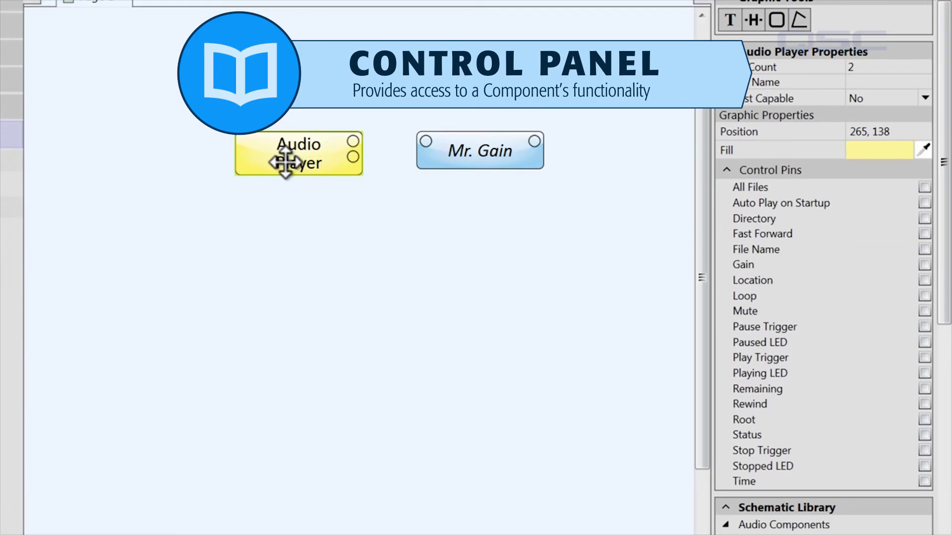
# - Open the Audio Player's control panel and select its Play, Fast Forward and Rewind buttons
pyautogui.doubleClick(285, 162)
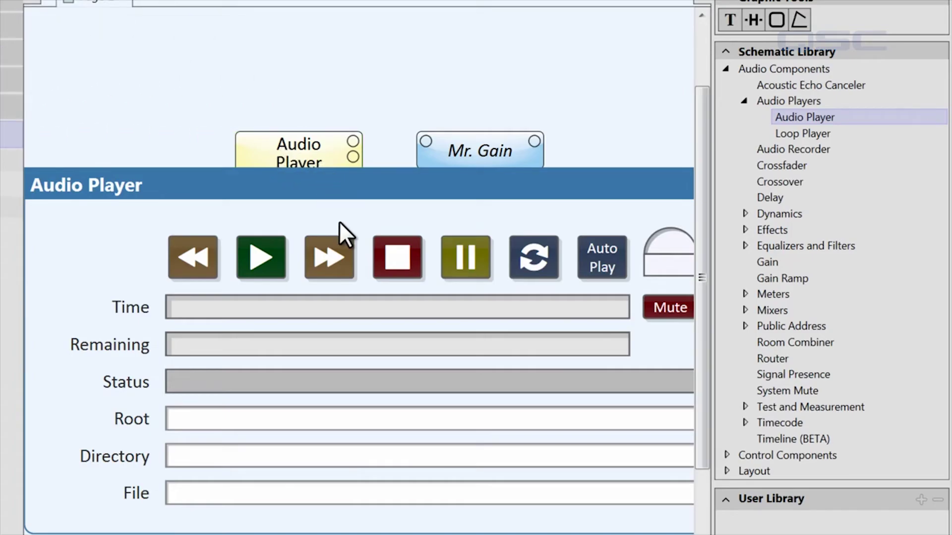
pyautogui.click(258, 257)
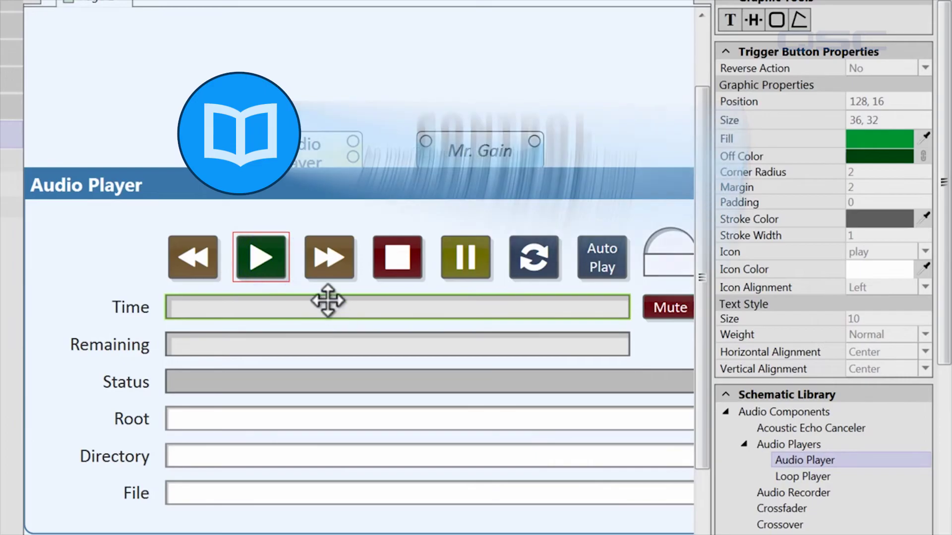
pyautogui.click(327, 257)
pyautogui.click(262, 265)
pyautogui.click(174, 261)
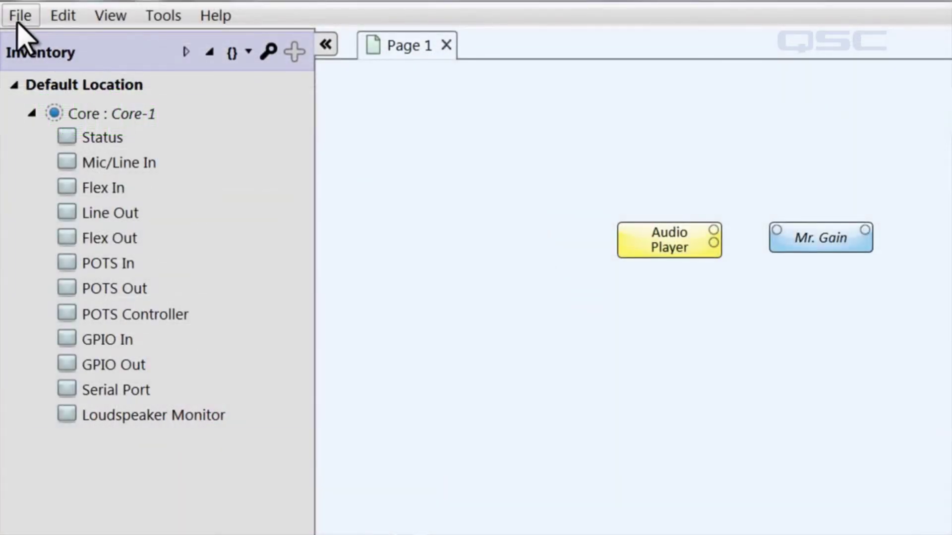
# - Open the File menu from the Page 1 schematic view
pyautogui.click(20, 17)
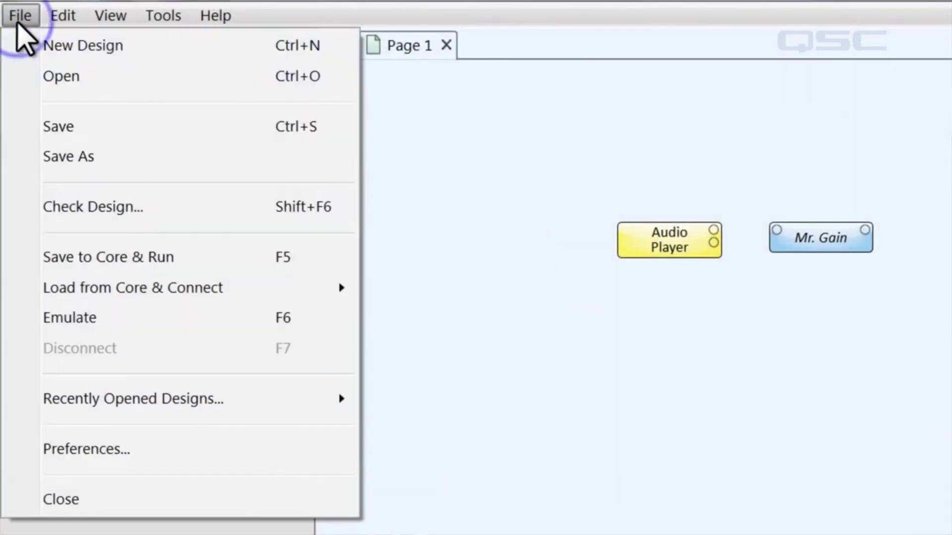
# - Try Save to Core & Run, then bring the File menu back up with Emulate available
pyautogui.click(203, 258)
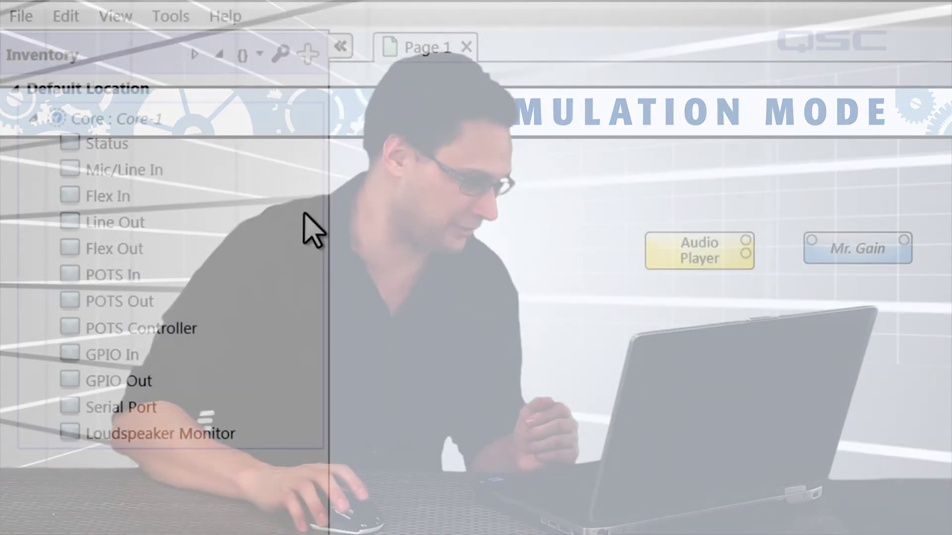
pyautogui.click(24, 15)
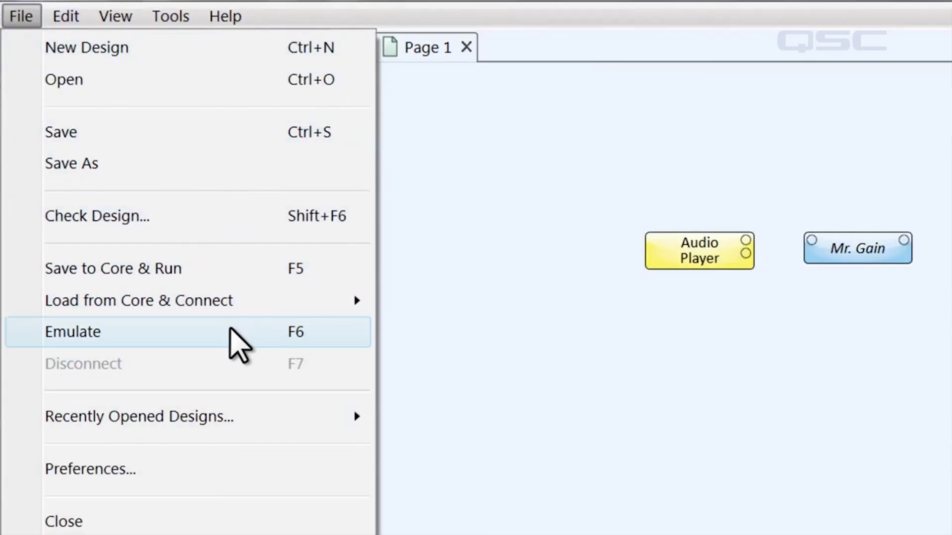
# - Start emulation, open Mr. Gain and Audio Player panels side by side, and set Mr. Gain to -34.5dB
pyautogui.click(241, 348)
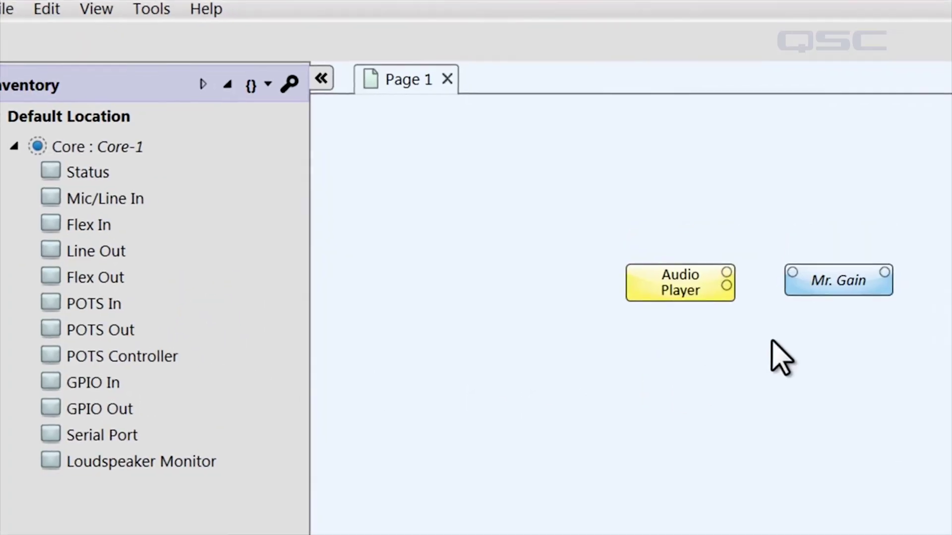
pyautogui.doubleClick(864, 285)
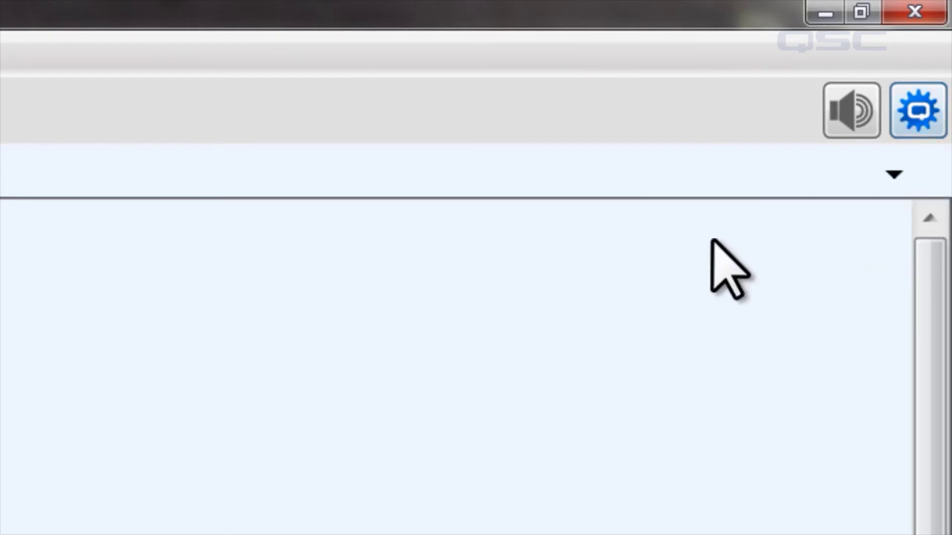
pyautogui.doubleClick(421, 75)
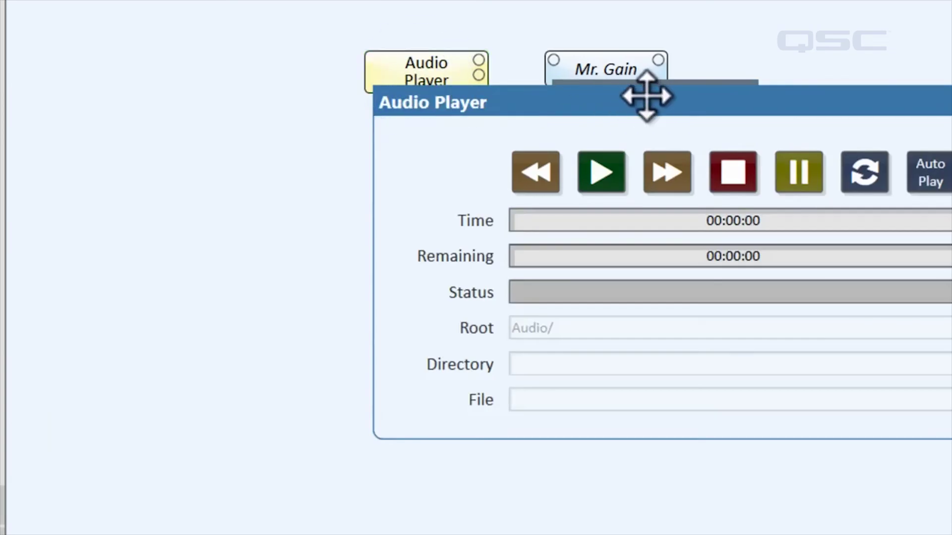
pyautogui.moveTo(647, 95); pyautogui.dragTo(304, 110)
pyautogui.moveTo(642, 93); pyautogui.dragTo(801, 117)
pyautogui.click(860, 241)
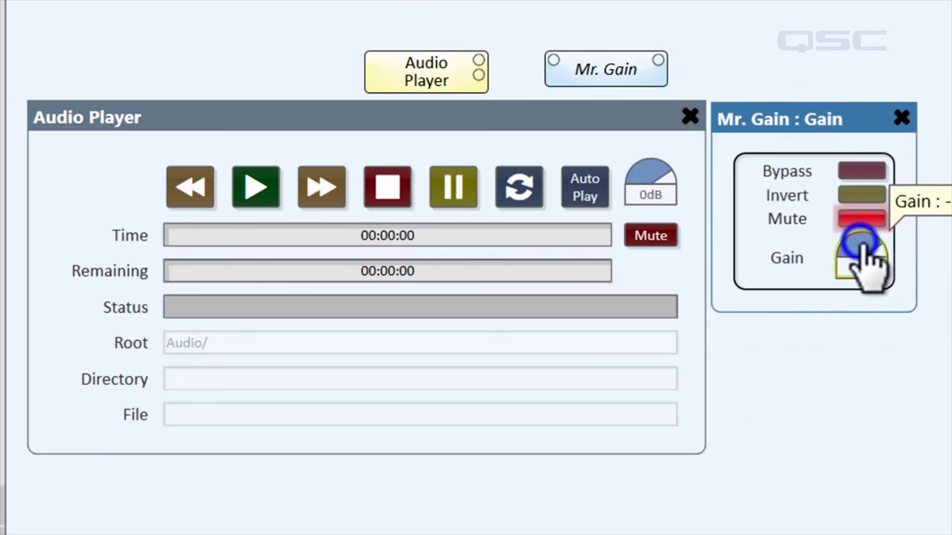
pyautogui.moveTo(862, 243)
pyautogui.mouseDown()
pyautogui.moveTo(818, 251)
pyautogui.moveTo(865, 233)
pyautogui.mouseUp()
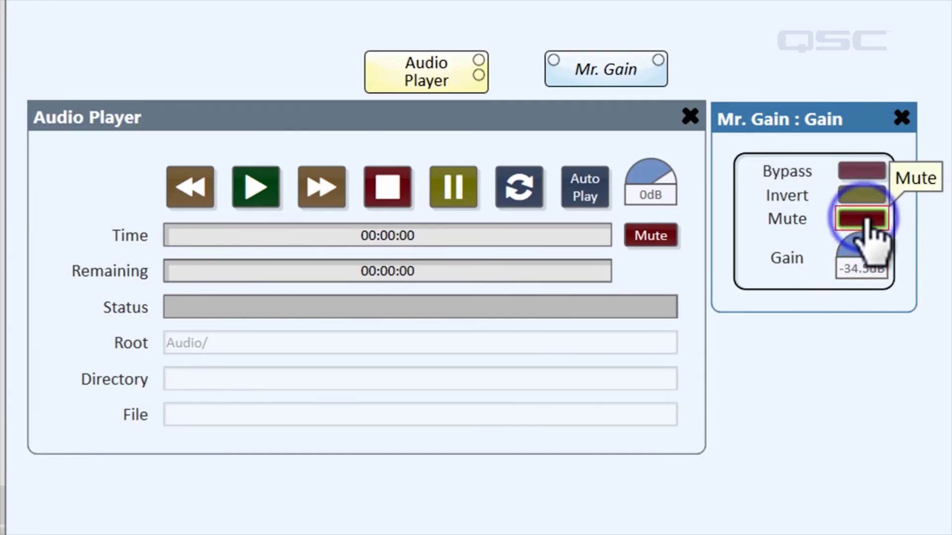
# - Lower the Audio Player gain to -19.5dB and turn on Auto Play and Loop
pyautogui.click(248, 189)
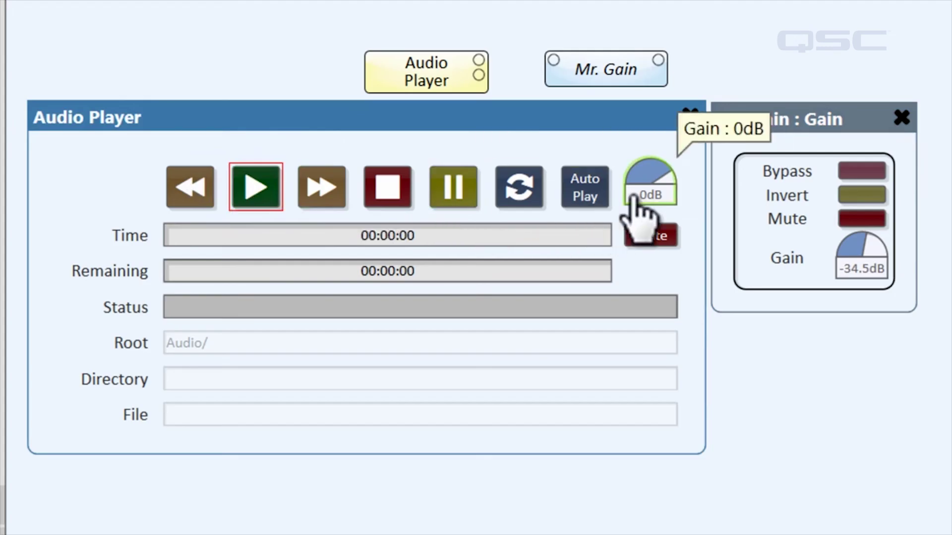
pyautogui.moveTo(671, 179); pyautogui.dragTo(632, 179)
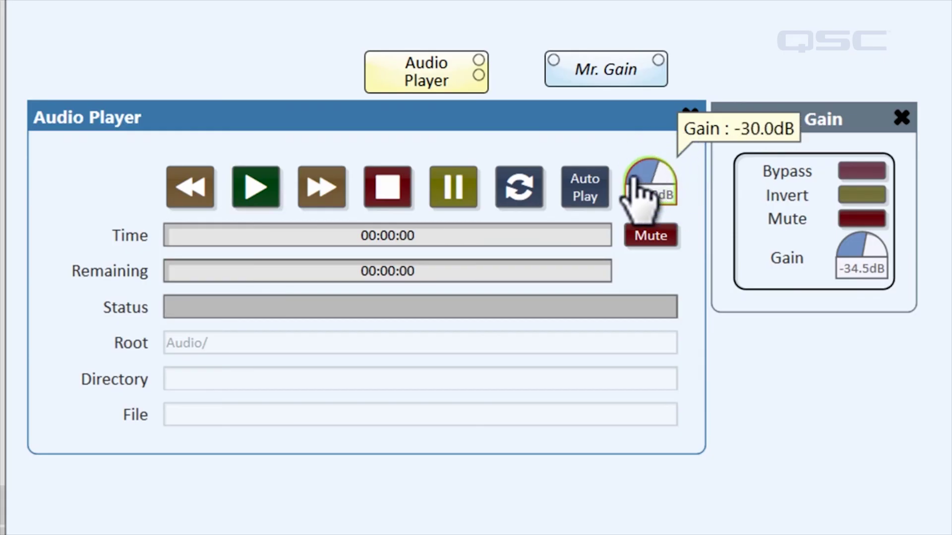
pyautogui.click(593, 190)
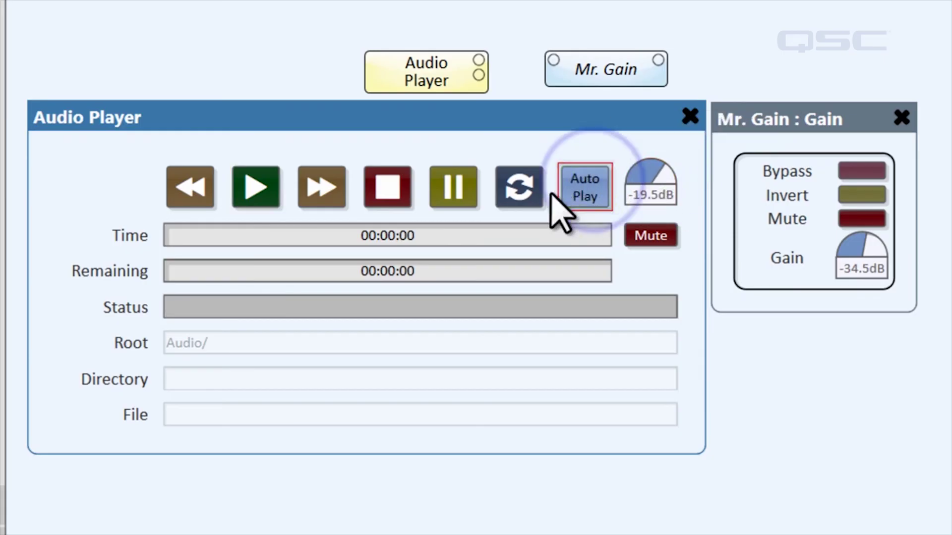
pyautogui.click(528, 195)
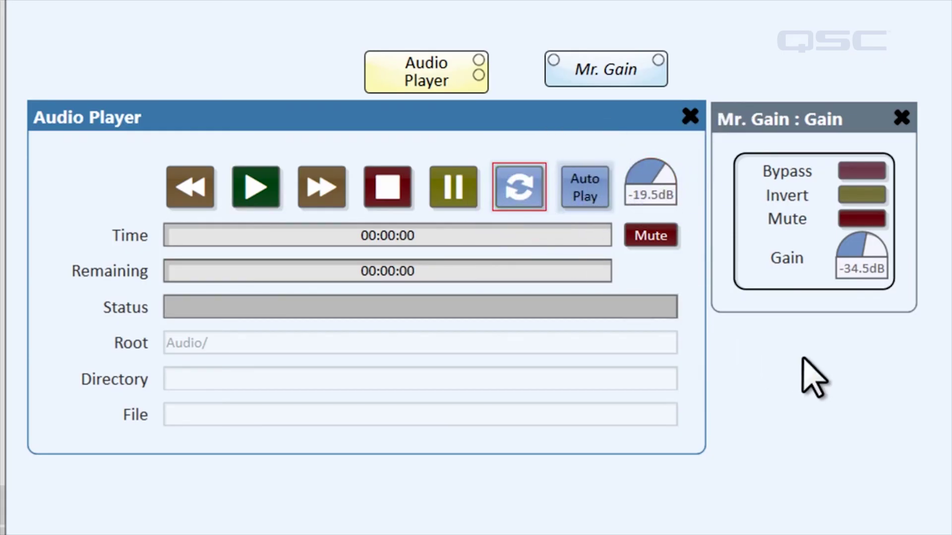